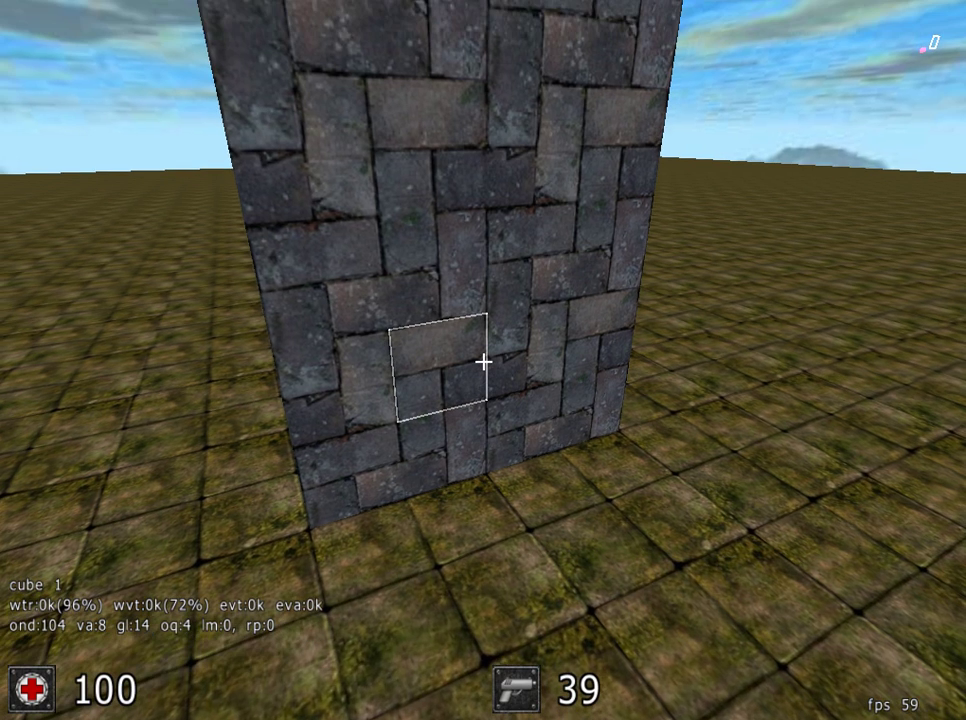
- Strafe left and back away to view the retextured cobblestone and grass pillar
{"action": "key", "text": "a"}
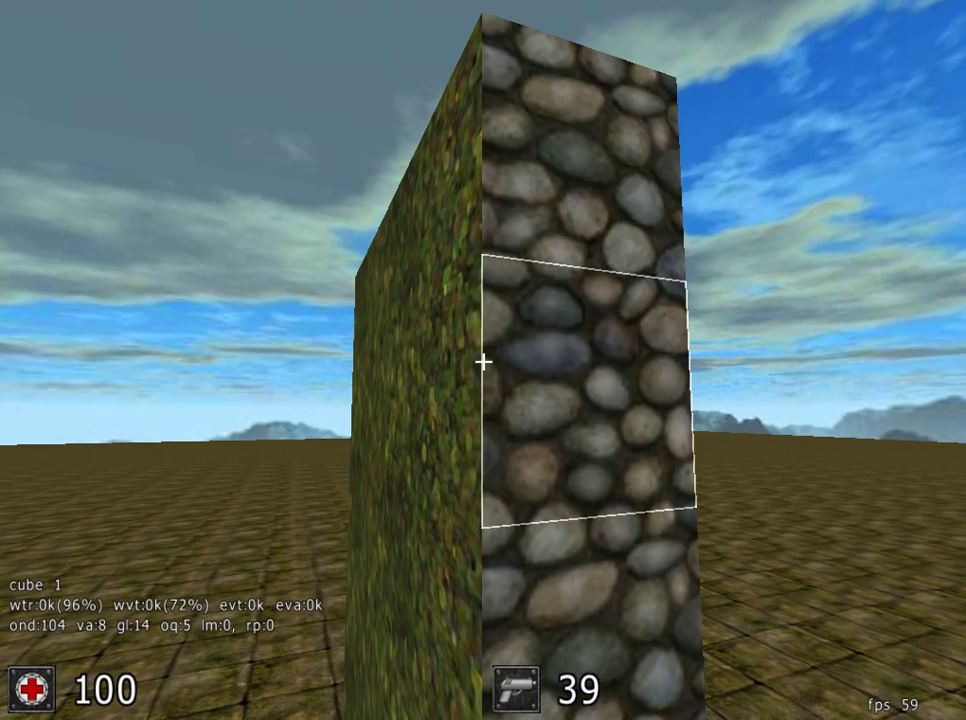
{"action": "key", "text": "s"}
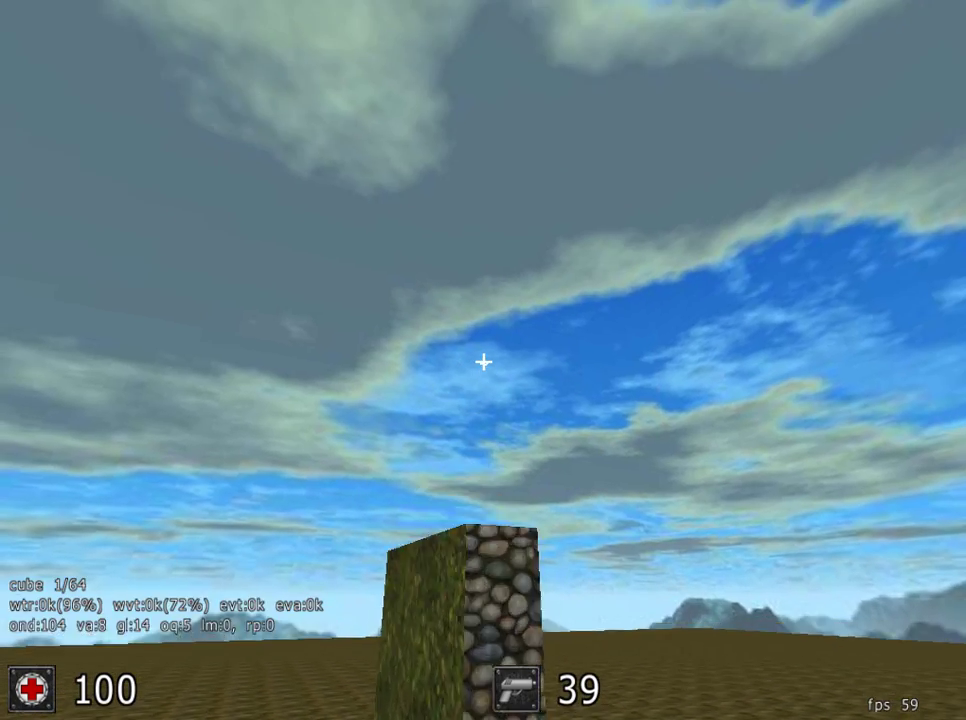
- Move around the pillar to bring its upper grass face into view
{"action": "key", "text": "w"}
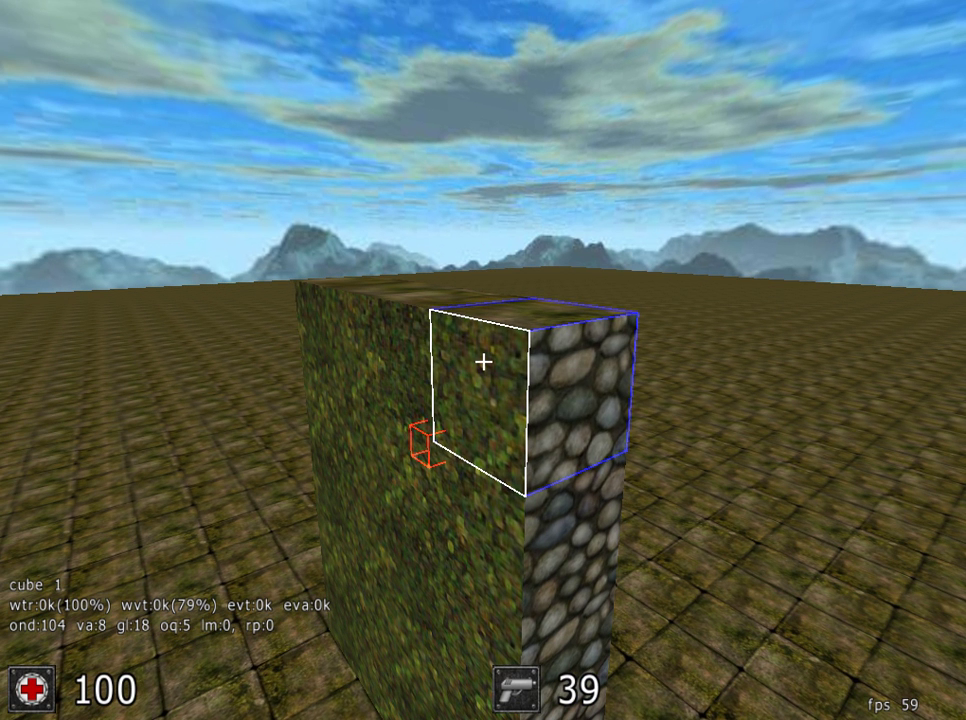
{"action": "scroll", "coordinate": [483, 361], "scroll_direction": "up", "scroll_amount": 1}
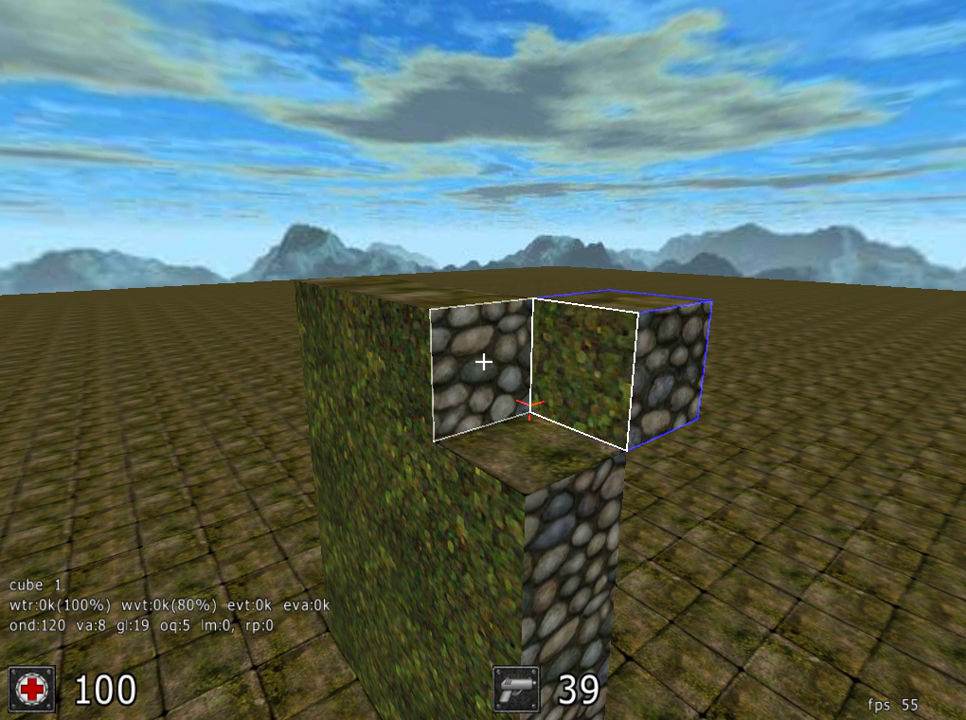
{"action": "scroll", "coordinate": [483, 361], "scroll_direction": "up", "scroll_amount": 1}
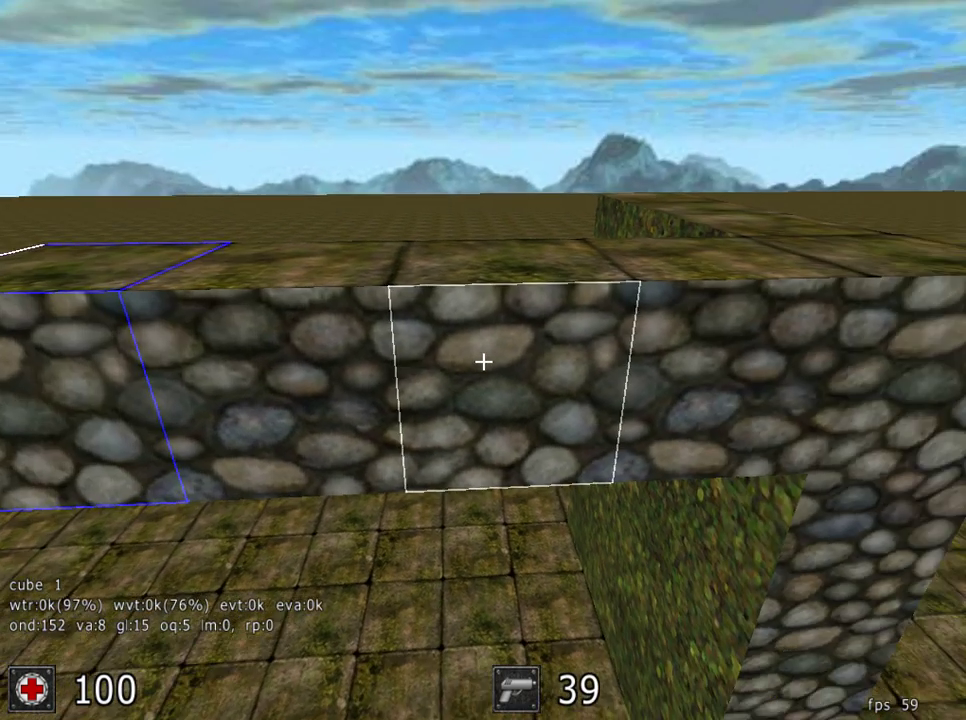
- Extrude a cobblestone cube from the wall face, step back, and select its top face
{"action": "left_click", "coordinate": [483, 361]}
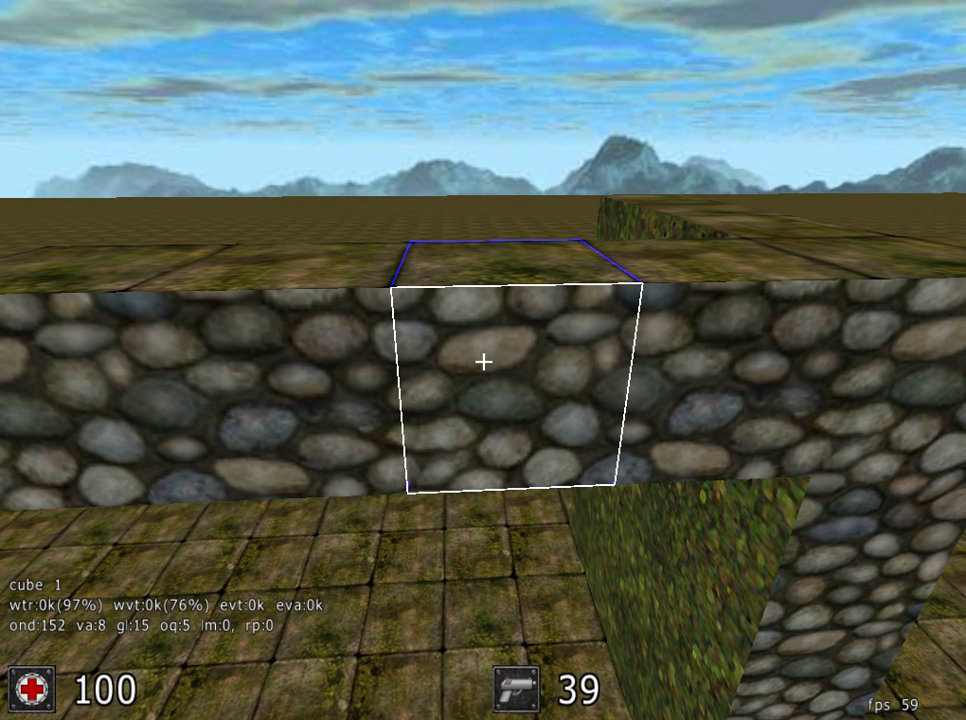
{"action": "scroll", "coordinate": [483, 361], "scroll_direction": "up", "scroll_amount": 1}
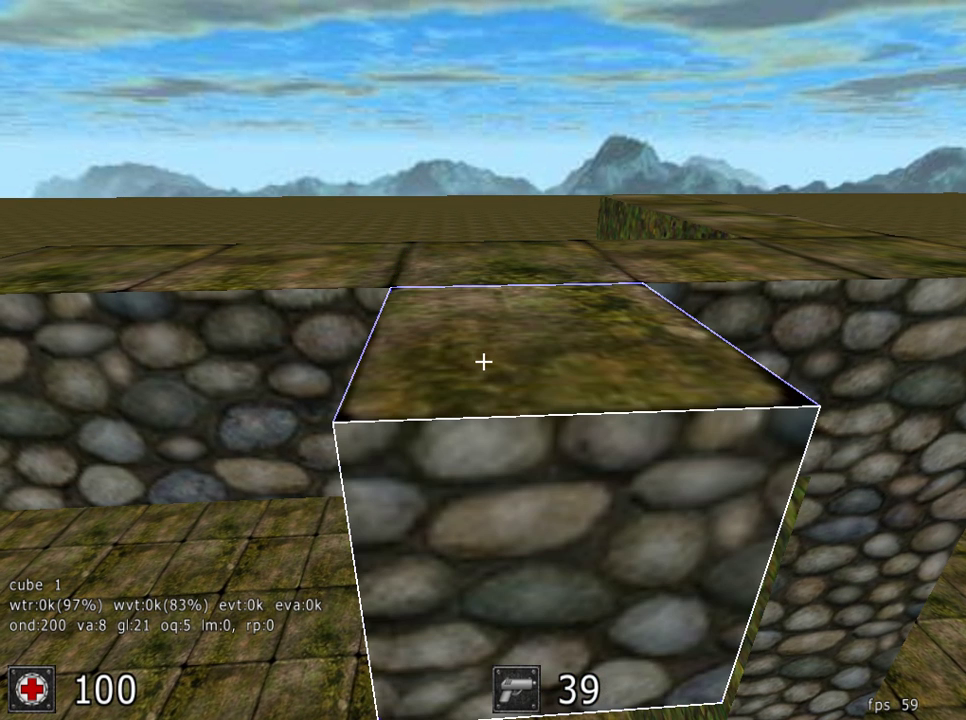
{"action": "key", "text": "s"}
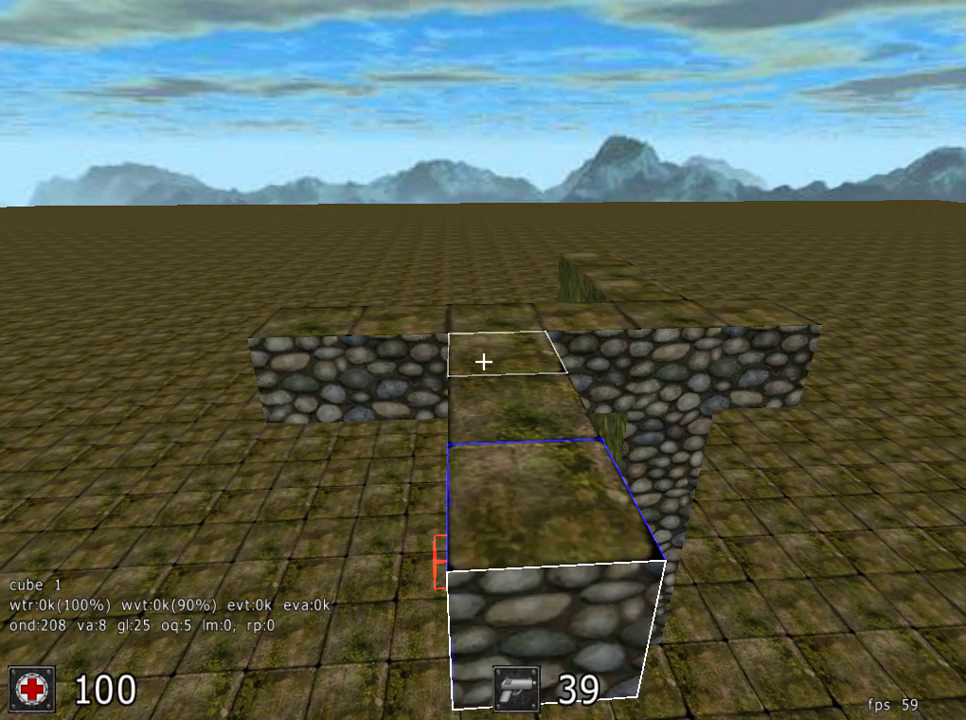
{"action": "key", "text": "s"}
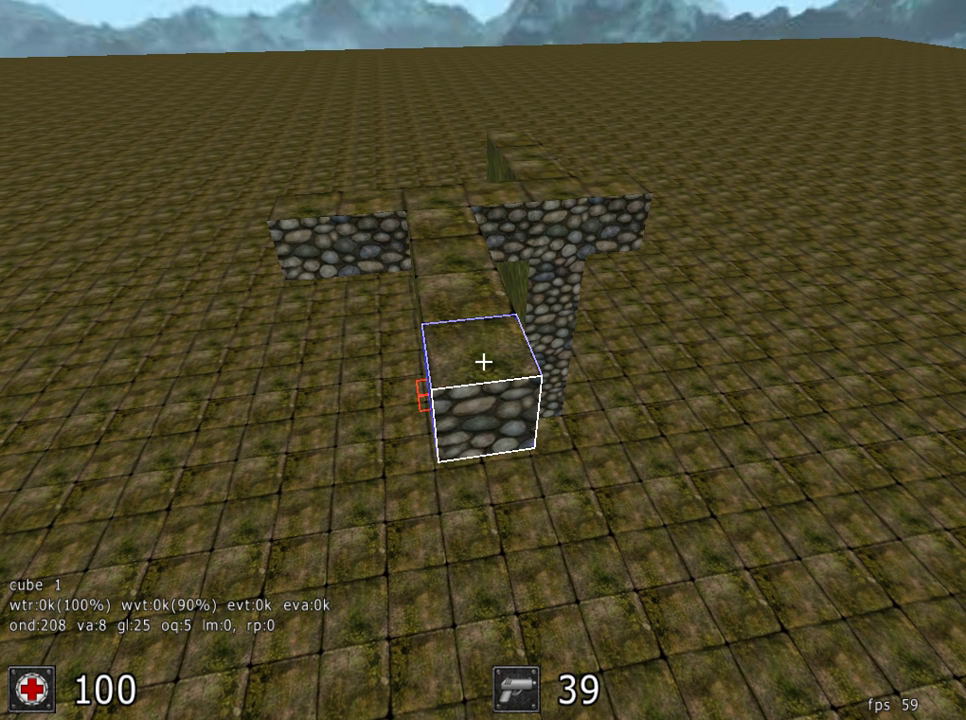
{"action": "left_click", "coordinate": [483, 361]}
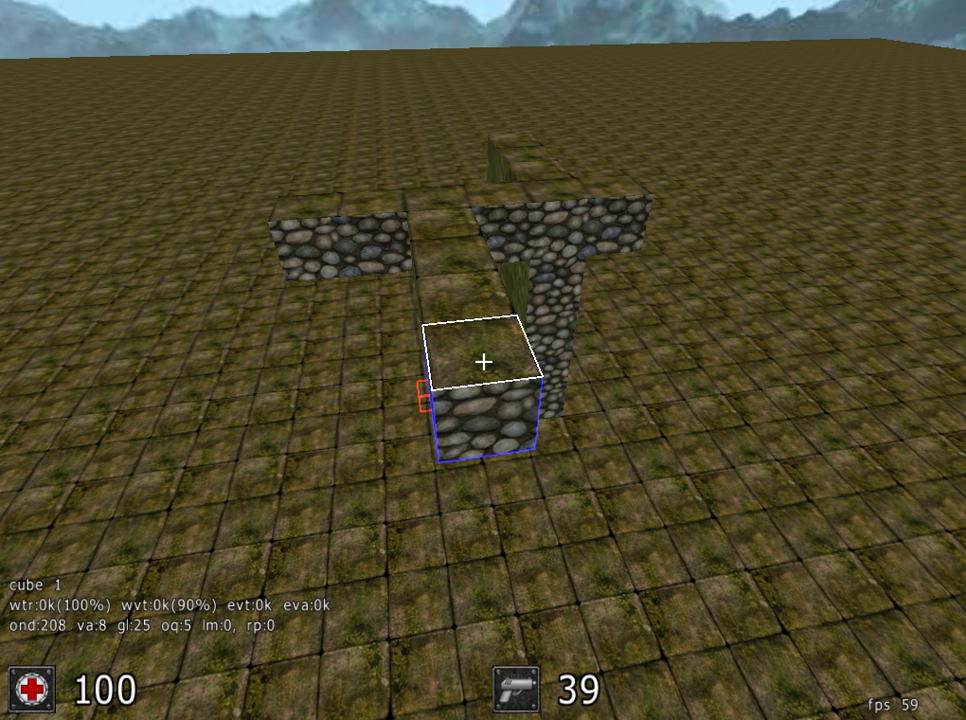
{"action": "scroll", "coordinate": [483, 361], "scroll_direction": "up", "scroll_amount": 2}
{"action": "scroll", "coordinate": [483, 361], "scroll_direction": "up", "scroll_amount": 1}
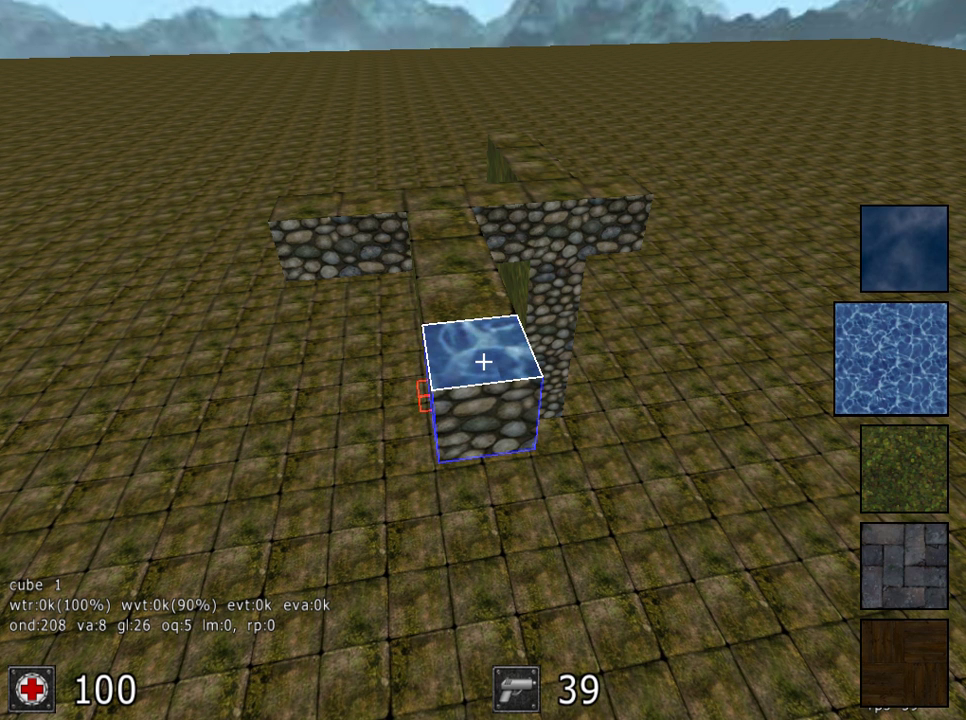
{"action": "scroll", "coordinate": [483, 361], "scroll_direction": "up", "scroll_amount": 1}
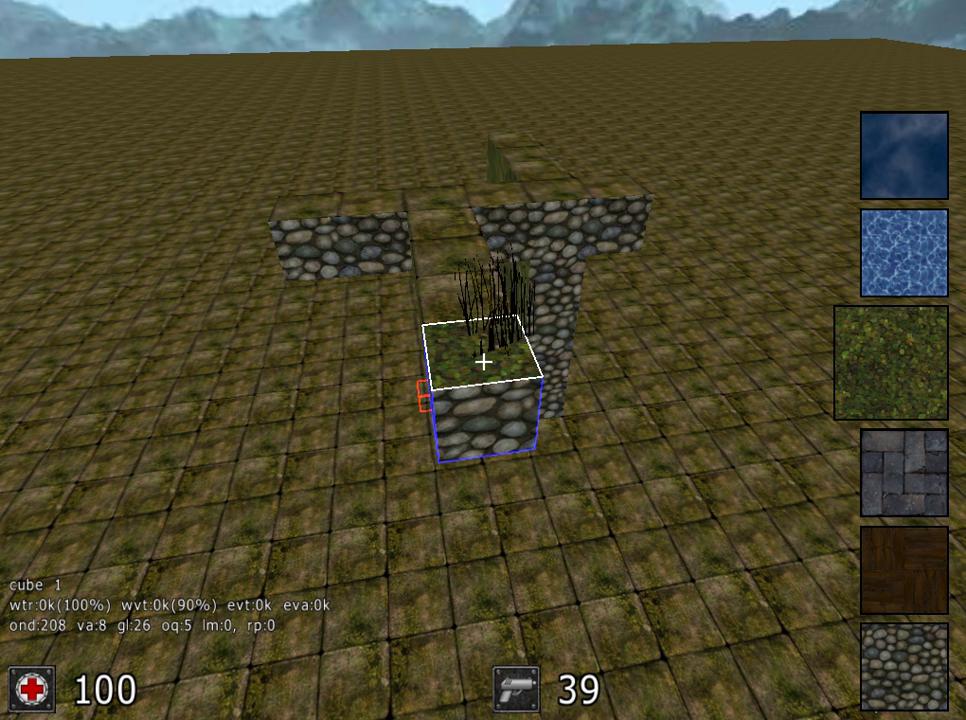